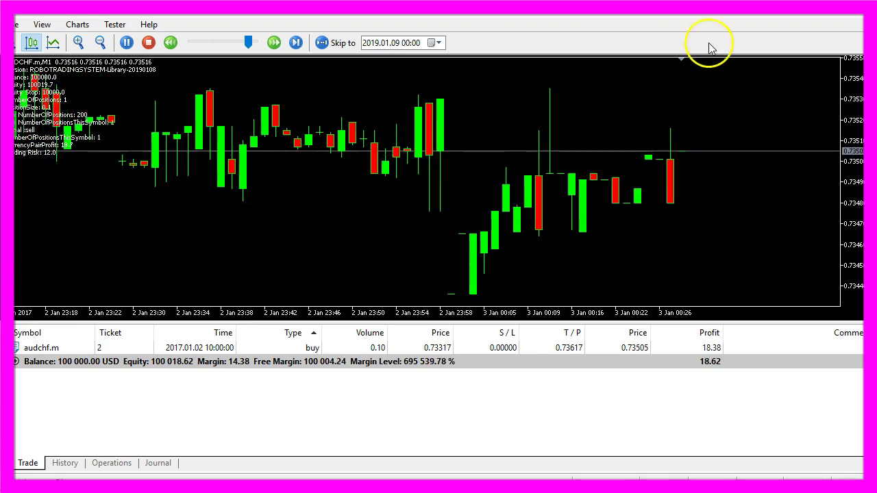
# Close the visual backtest chart to return to the AUDCHF.m M1 Strategy Tester settings.
pyautogui.click(857, 10)
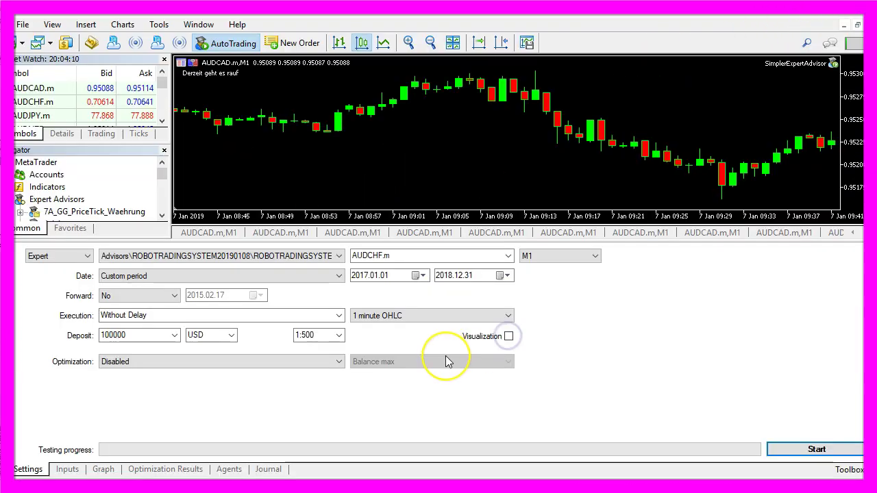
# Run the AUDCHF.m test, view its balance graph, and show the expert's input parameters.
pyautogui.click(829, 449)
pyautogui.click(110, 470)
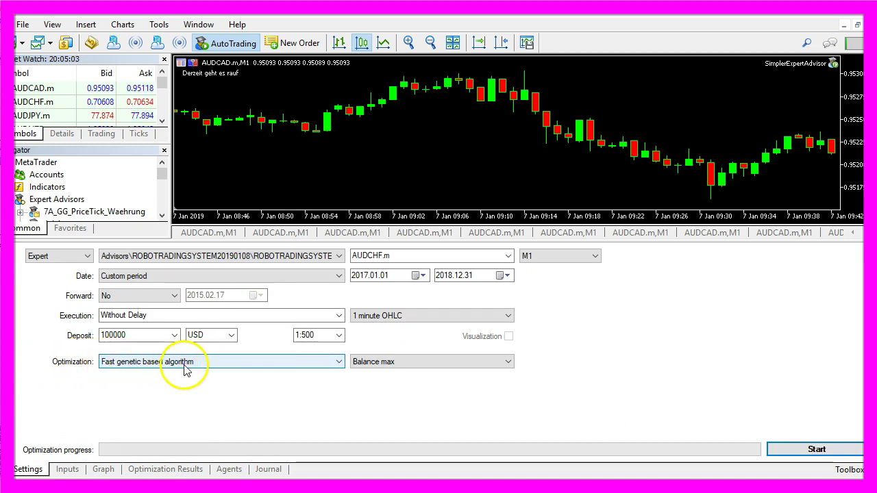
pyautogui.click(67, 470)
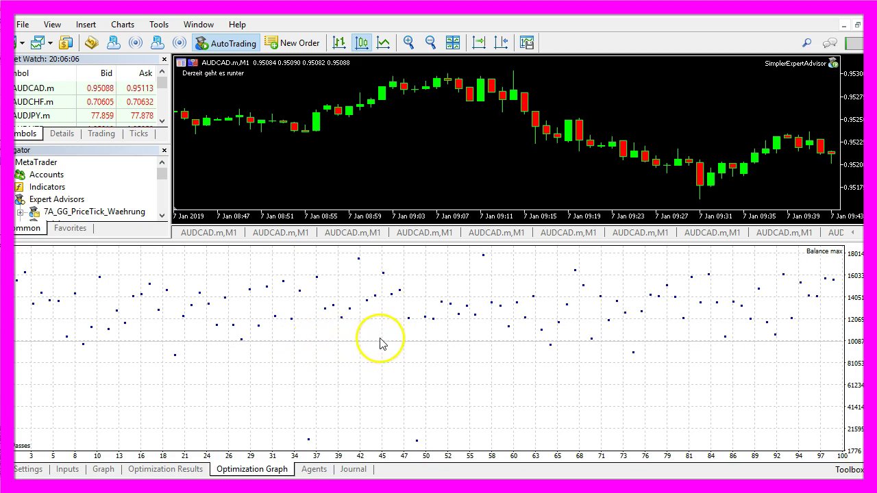
# Switch to the optimization results table and select the pass with result 162601.65.
pyautogui.hotkey('ctrl', 'Tab')
pyautogui.scroll(-15, 438, 305)
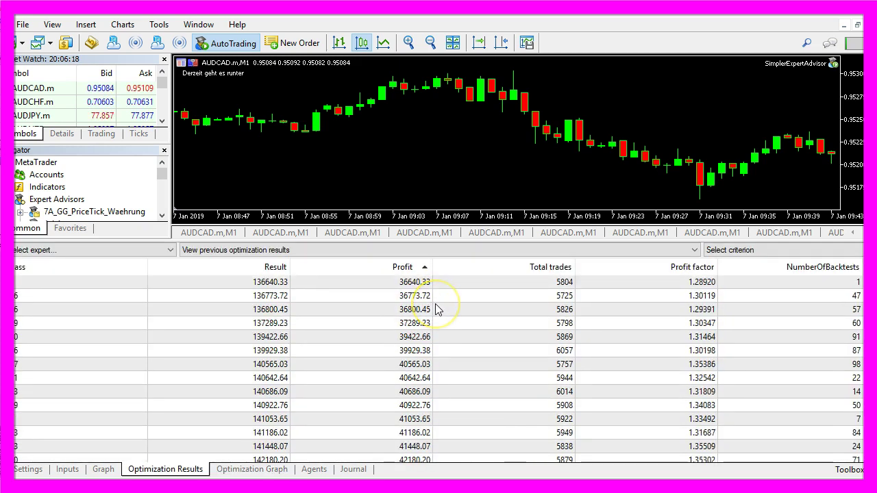
pyautogui.scroll(-10, 438, 309)
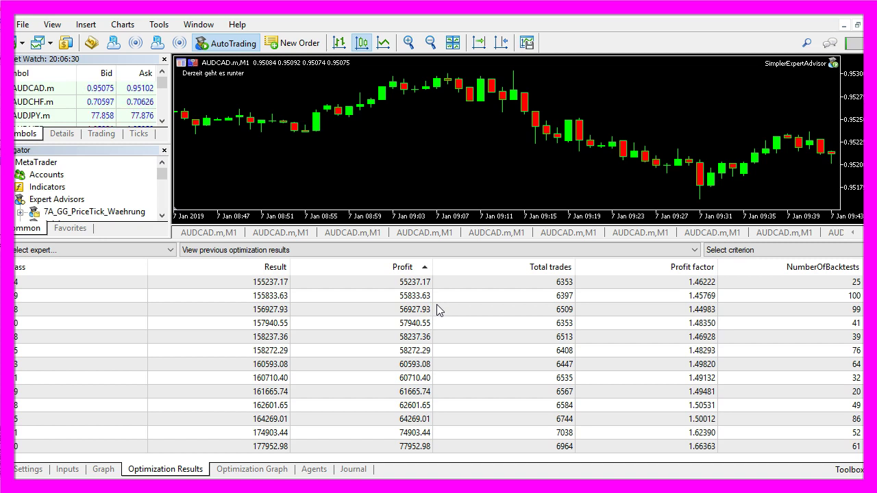
pyautogui.click(293, 408)
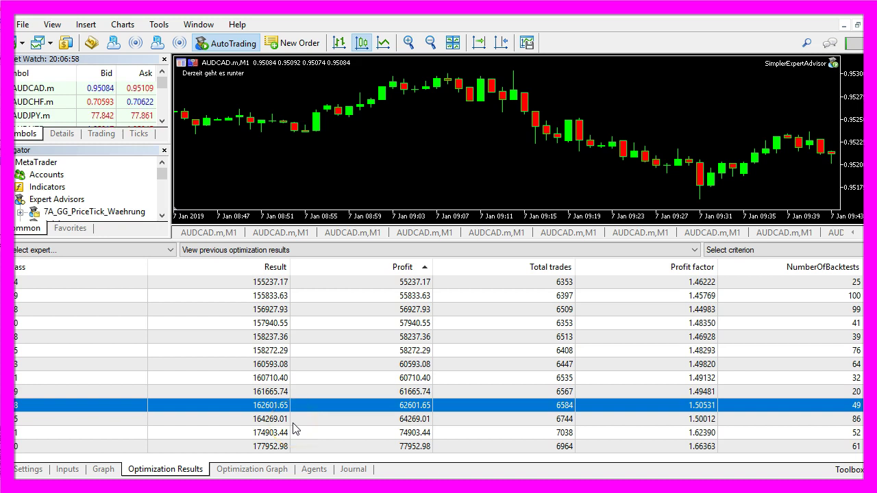
# Enter 'aws' in Chrome's address bar and open the WorkSpaces service from the console.
pyautogui.click(261, 44)
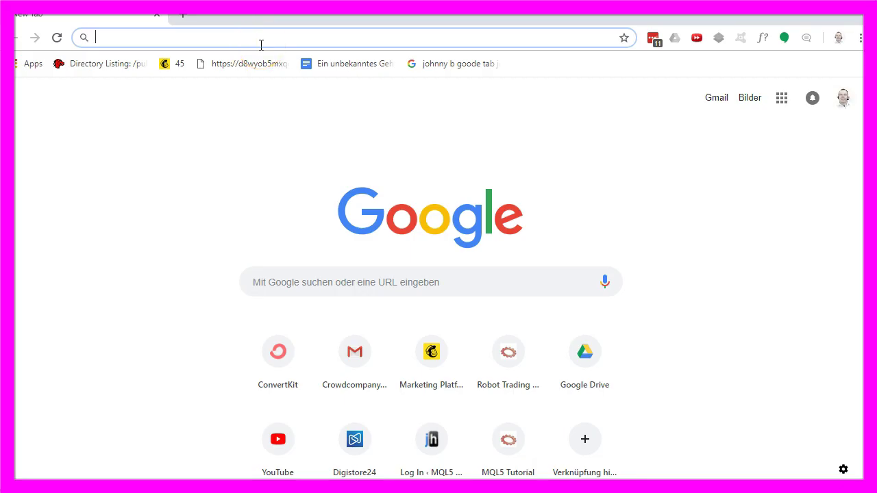
pyautogui.write('aws')
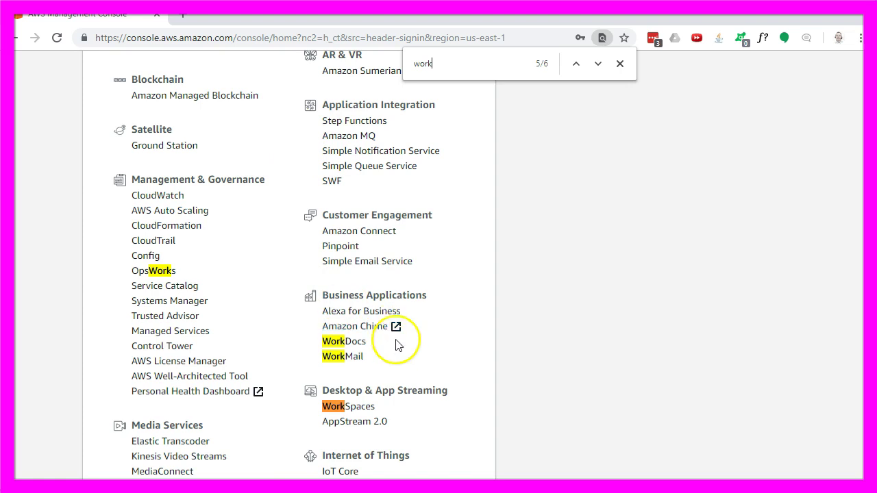
pyautogui.click(366, 409)
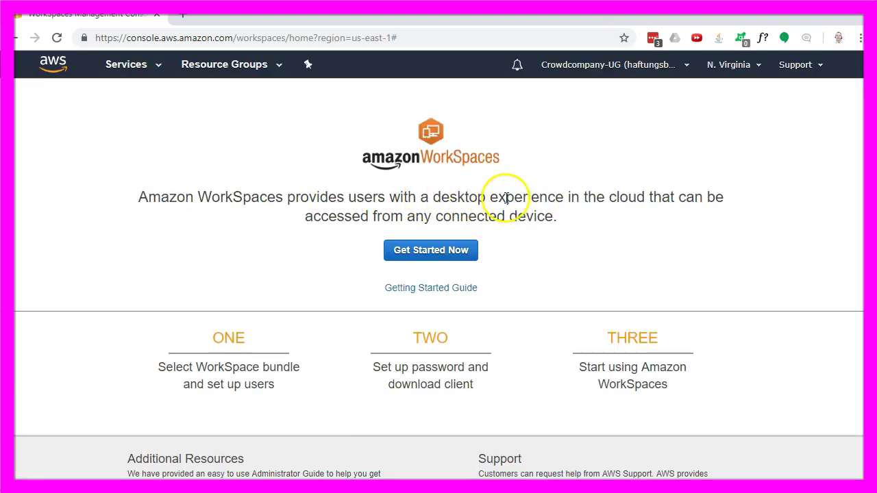
# Quick-launch a Standard with Windows 10 WorkSpace, entering the user's e-mail address.
pyautogui.scroll(-1, 574, 224)
pyautogui.click(422, 183)
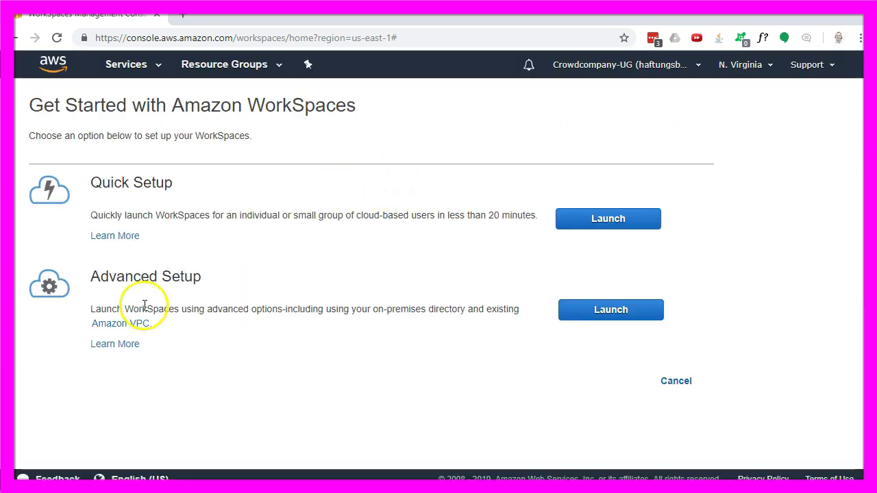
pyautogui.click(602, 221)
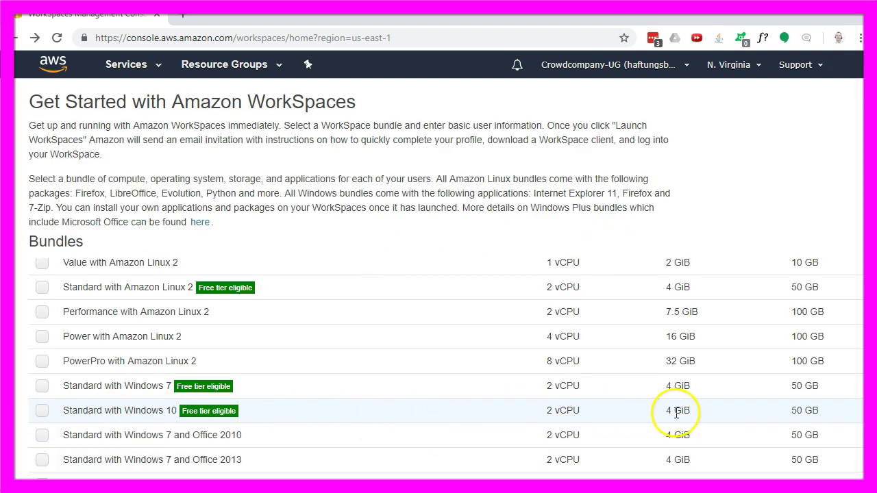
pyautogui.click(42, 411)
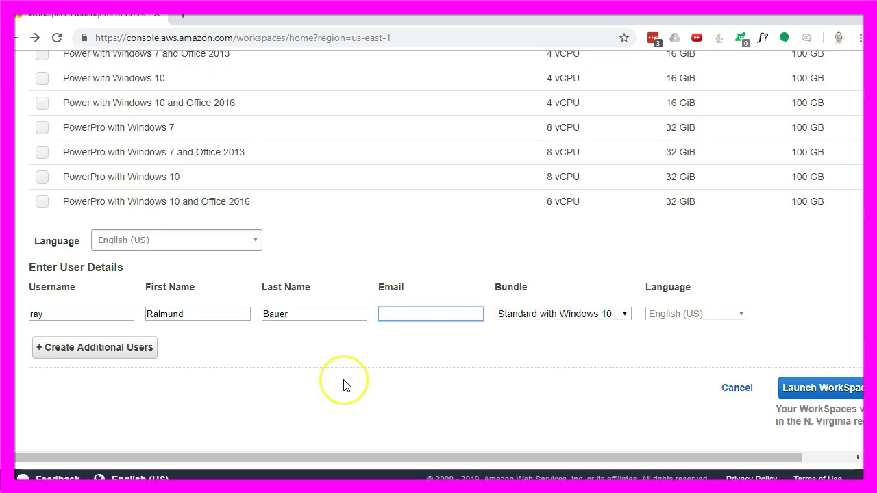
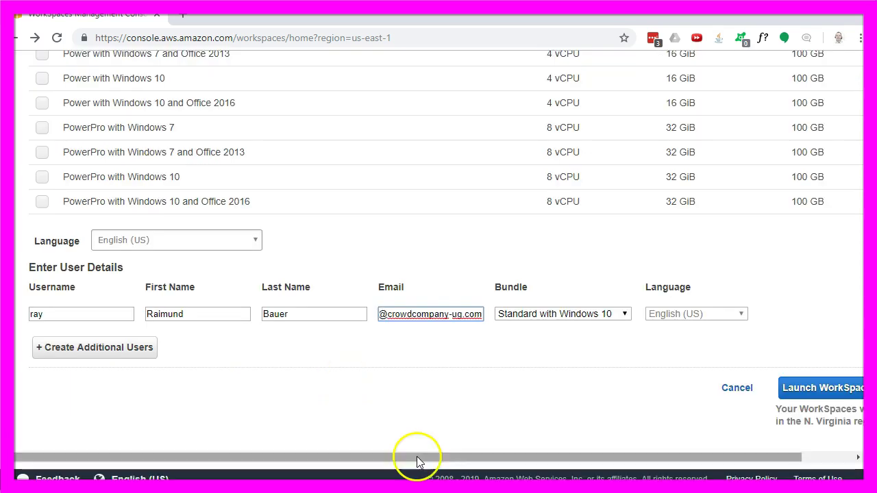
pyautogui.moveTo(416, 459); pyautogui.dragTo(510, 460)
pyautogui.click(766, 390)
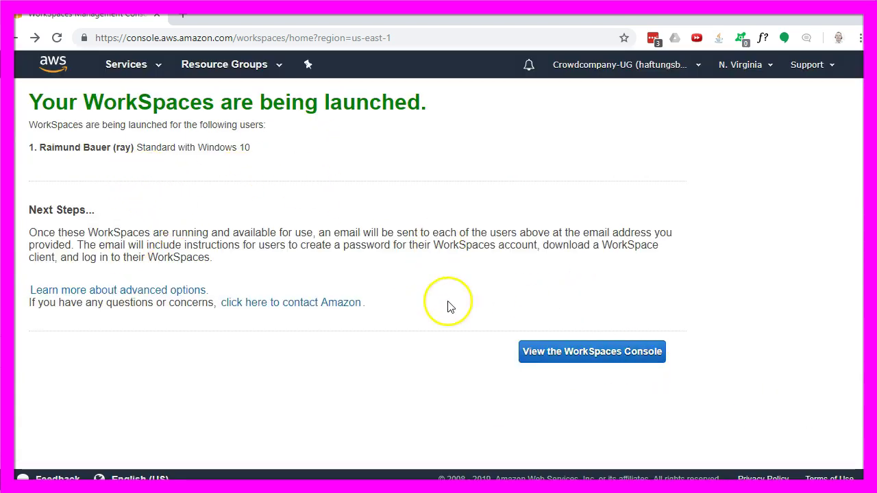
# Open the WorkSpaces list and highlight the note that launching takes up to 20 minutes.
pyautogui.click(603, 362)
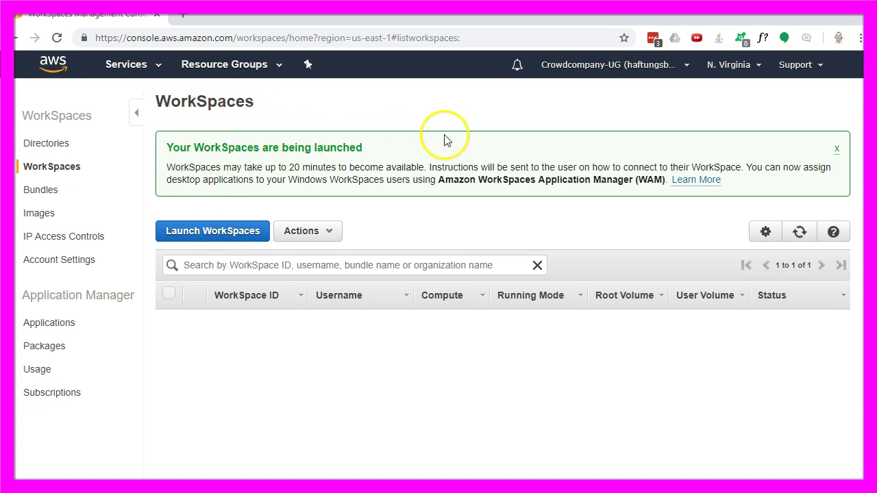
pyautogui.moveTo(222, 166); pyautogui.dragTo(344, 164)
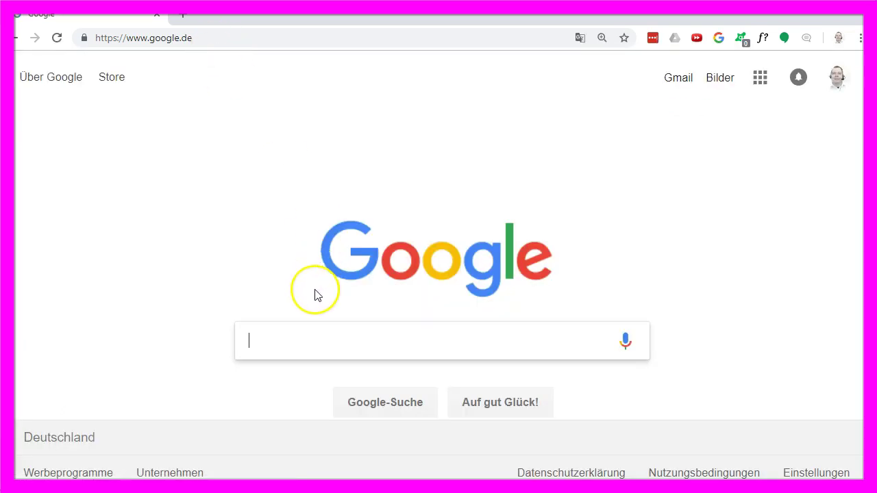
# Search Google for 'amazon work spaces pricin' and find the Monthly and Hourly Billing Options section.
pyautogui.write('amazon work spaces pric')
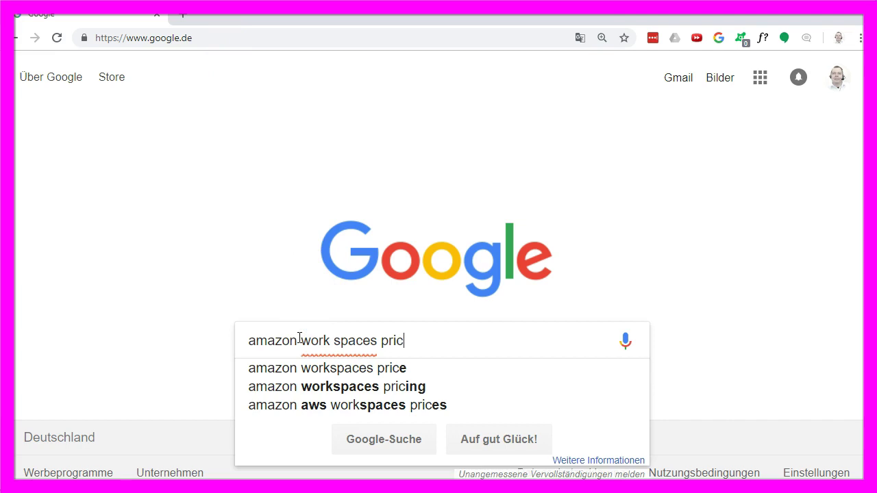
pyautogui.write('in')
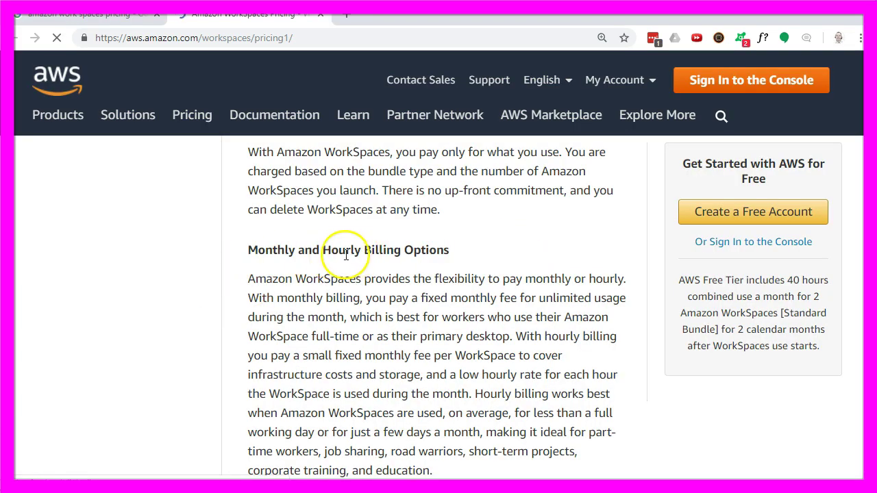
pyautogui.moveTo(248, 250); pyautogui.dragTo(419, 250)
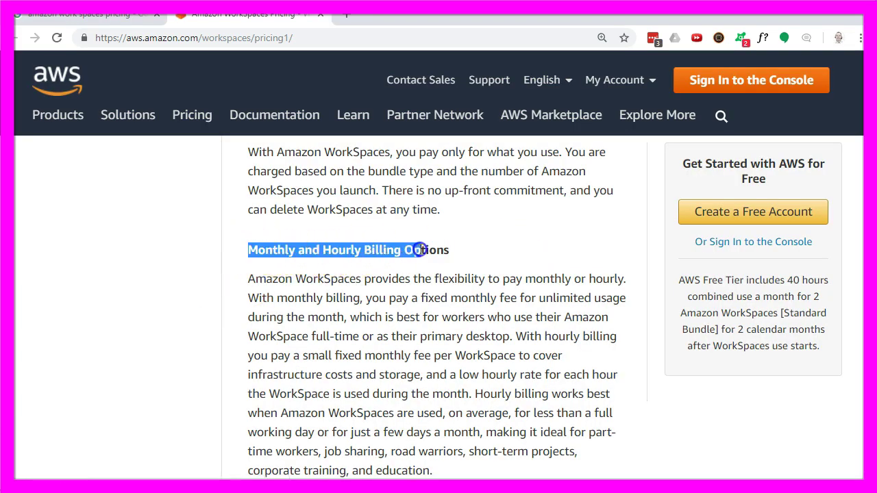
pyautogui.scroll(-10, 493, 241)
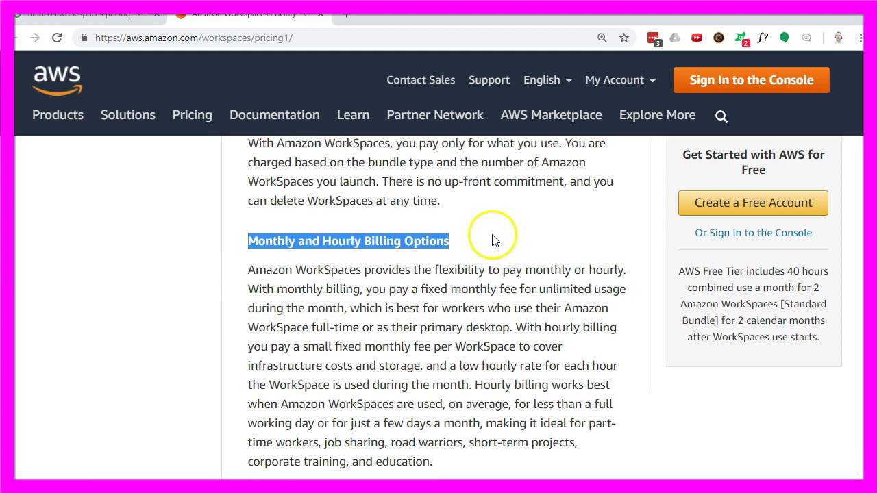
pyautogui.scroll(3, 387, 254)
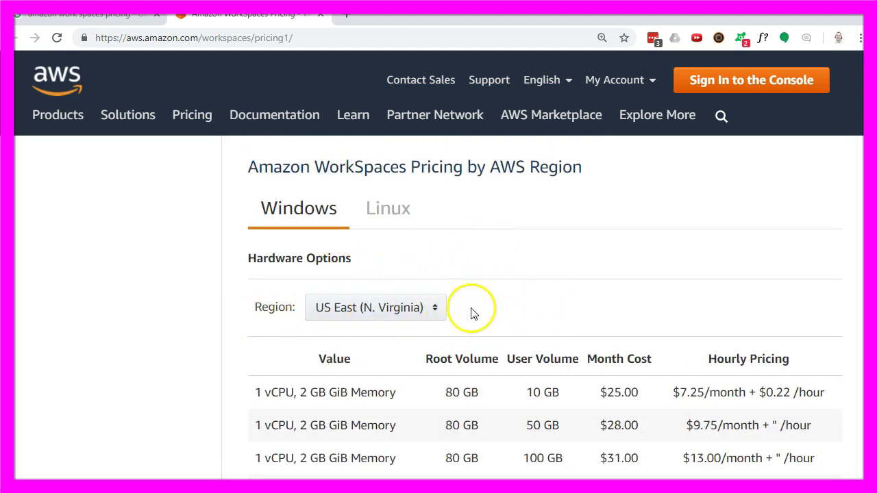
pyautogui.scroll(-4, 612, 276)
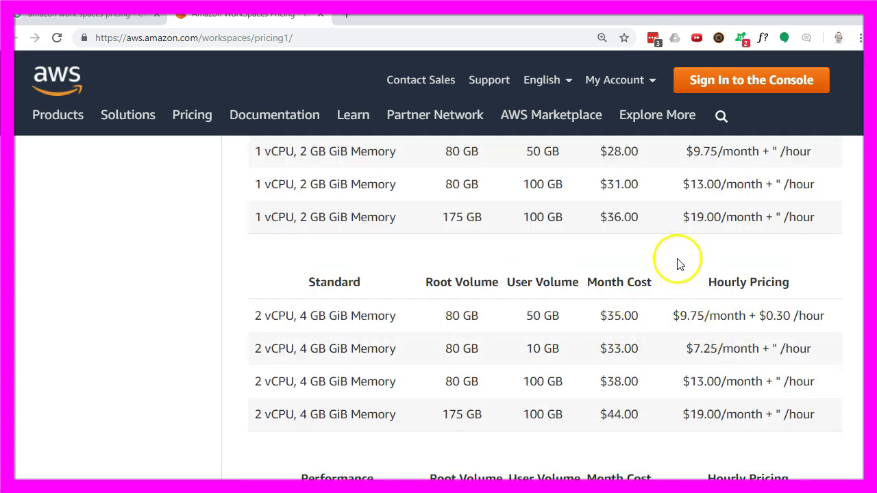
# Highlight Standard bundle prices: $7.25/month, $35.00 monthly, $9.75 base fee plus $0.30/hour.
pyautogui.tripleClick(754, 348)
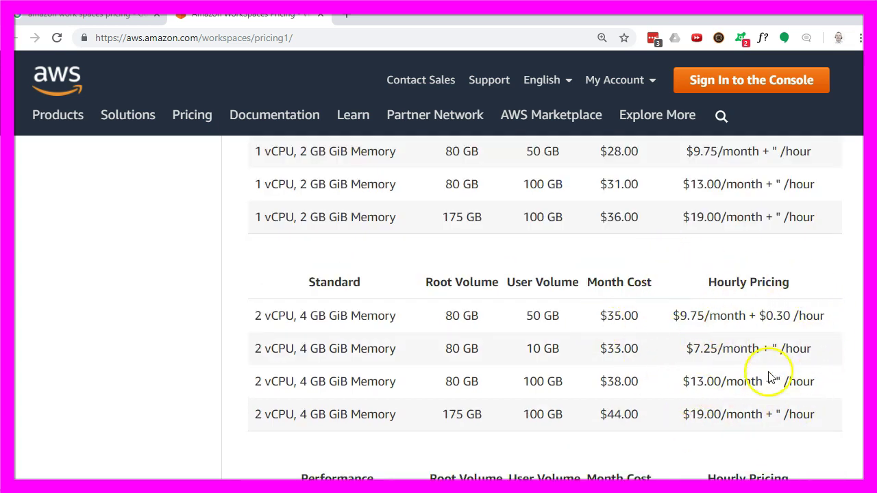
pyautogui.scroll(-1, 765, 370)
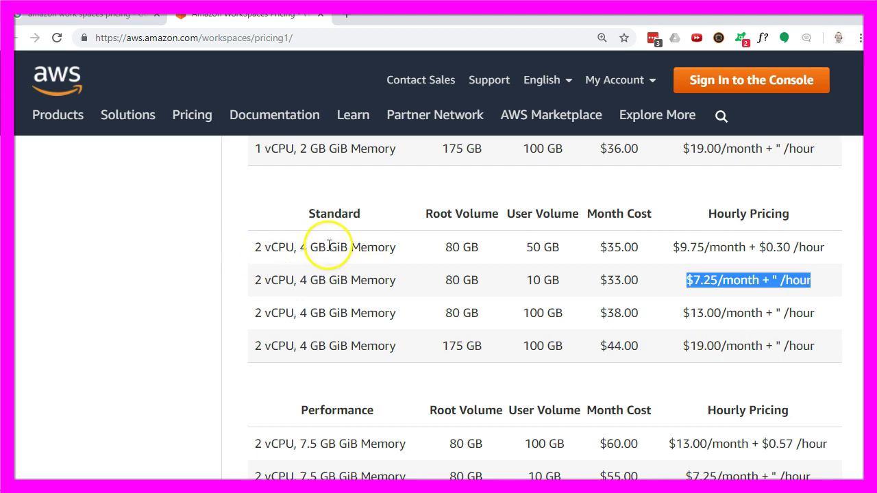
pyautogui.click(631, 247)
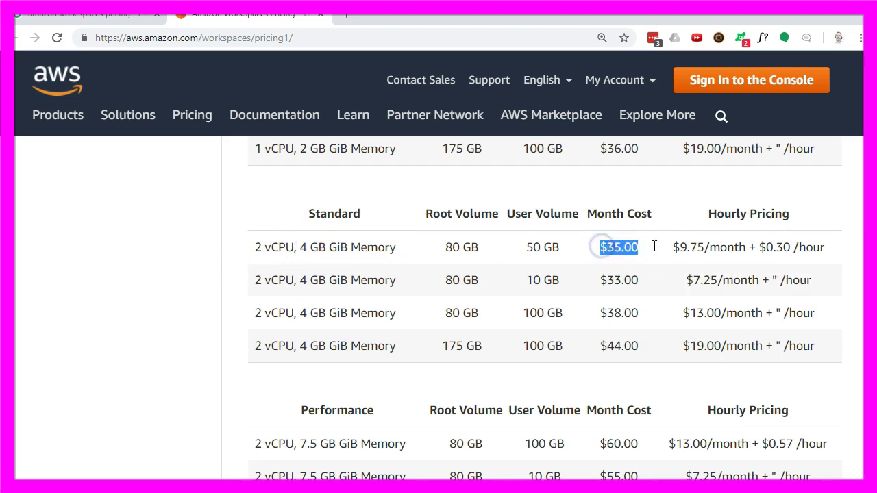
pyautogui.doubleClick(700, 247)
pyautogui.doubleClick(726, 214)
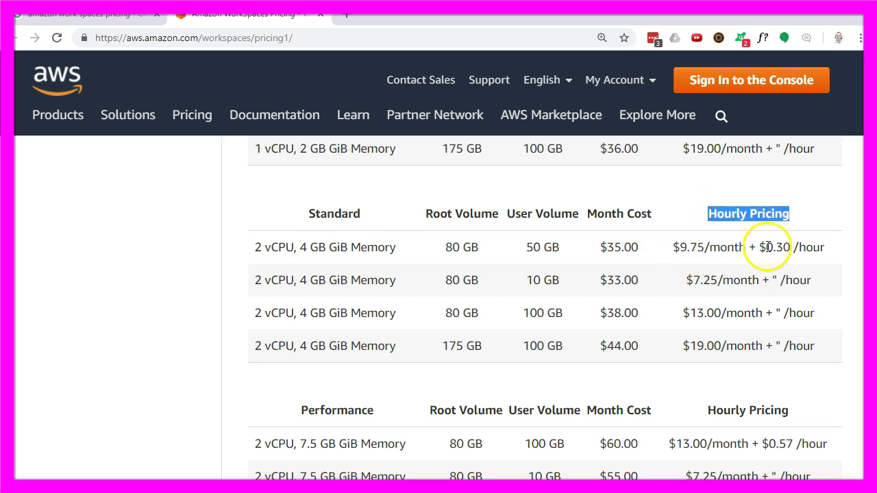
pyautogui.doubleClick(709, 248)
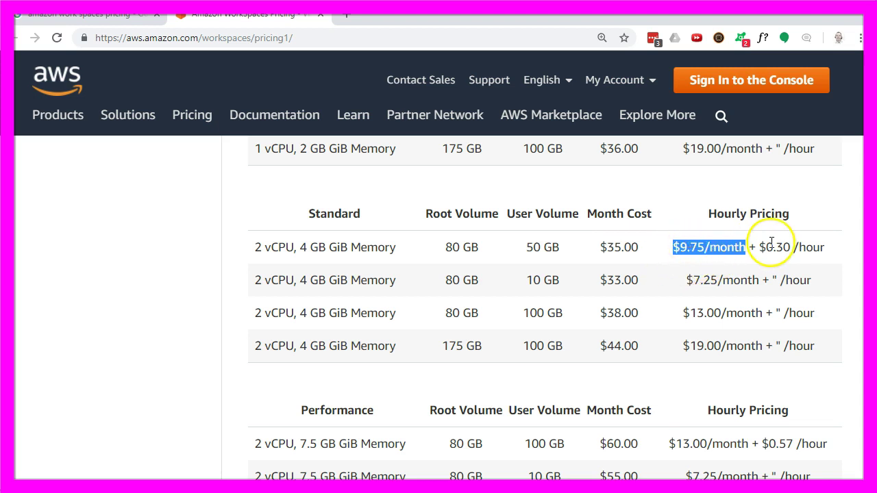
pyautogui.moveTo(755, 247); pyautogui.dragTo(839, 248)
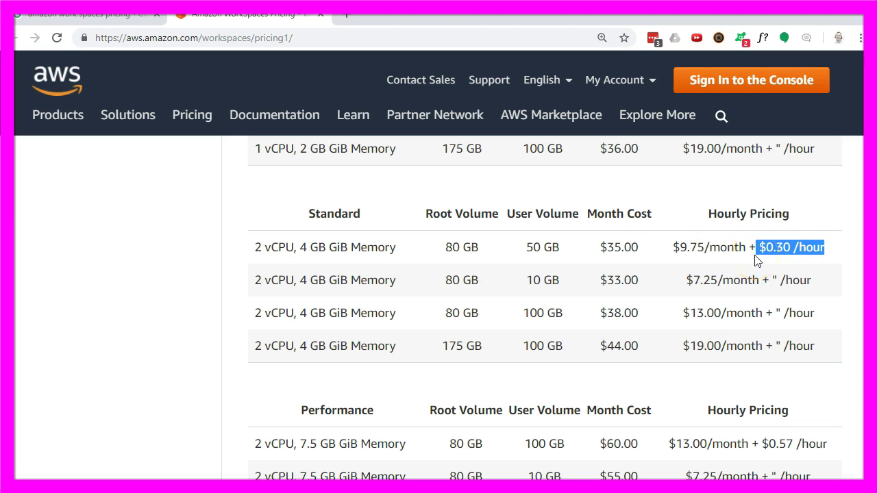
pyautogui.tripleClick(356, 145)
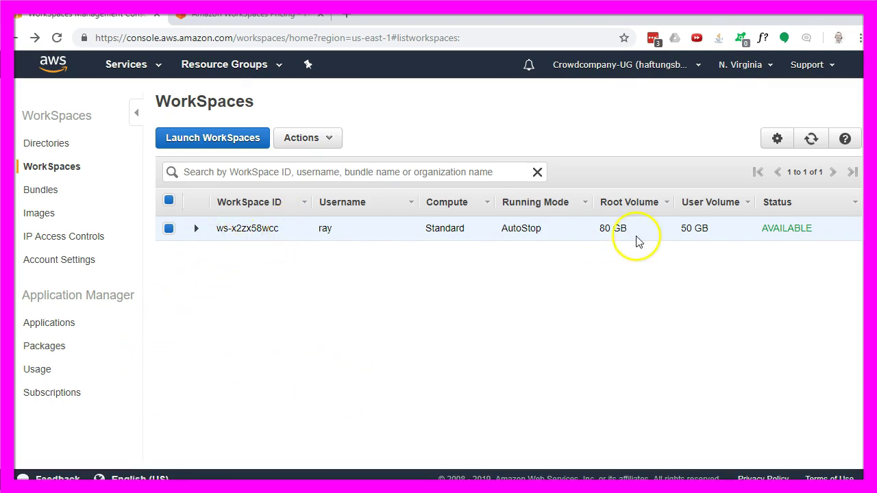
# Select the AVAILABLE WorkSpace and open Modify WorkSpace to list the new compute types.
pyautogui.doubleClick(757, 232)
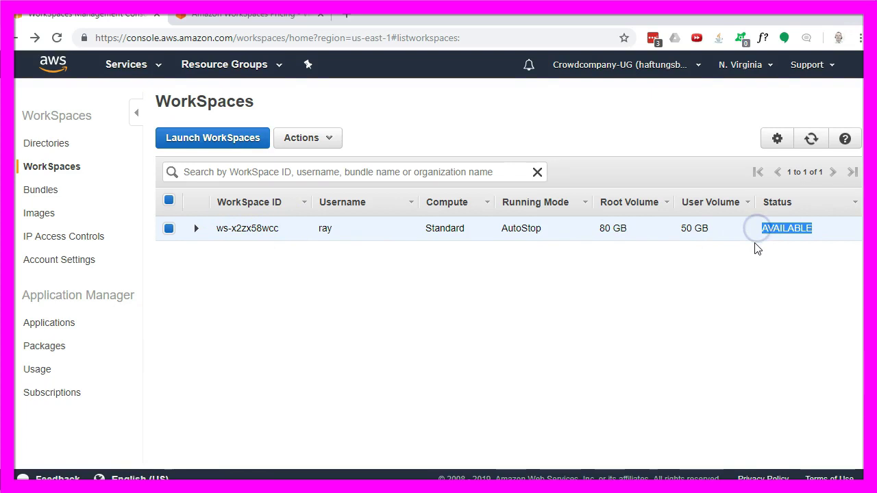
pyautogui.click(229, 266)
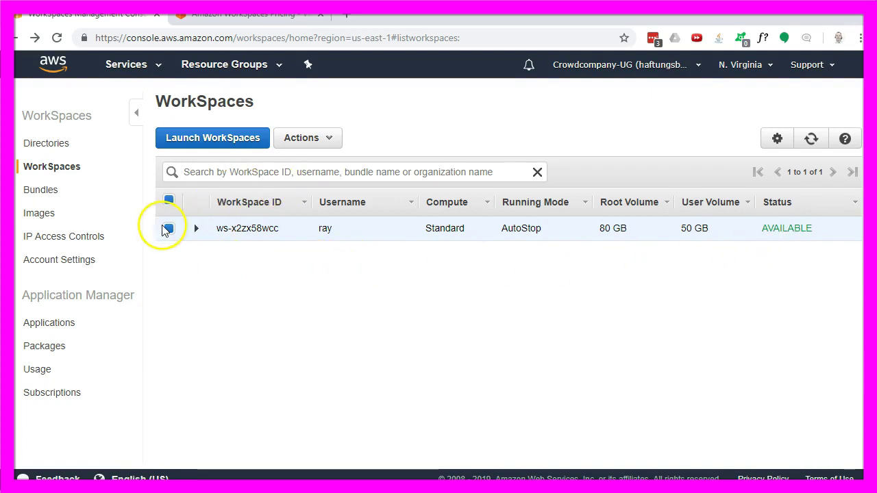
pyautogui.click(310, 138)
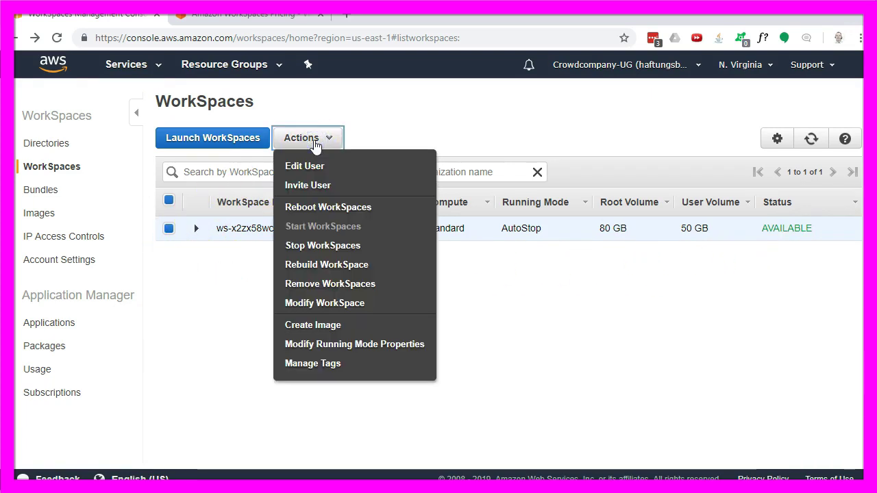
pyautogui.click(313, 144)
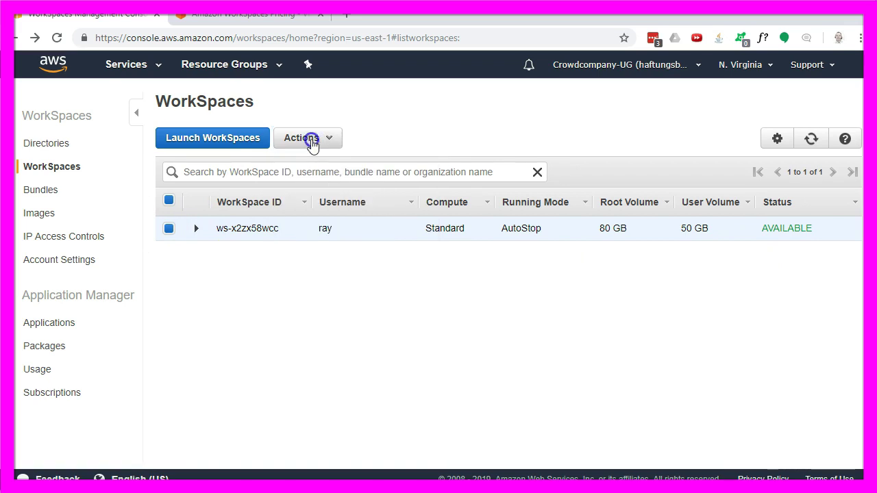
pyautogui.click(312, 142)
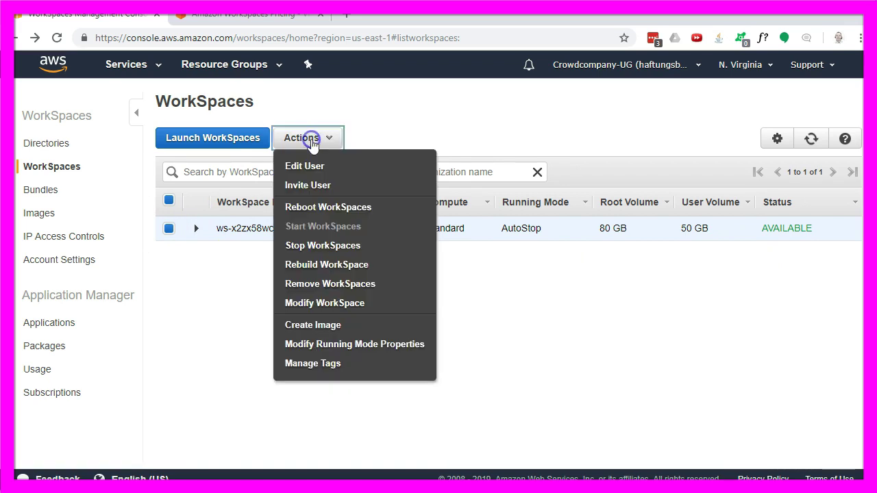
pyautogui.click(313, 307)
pyautogui.click(322, 360)
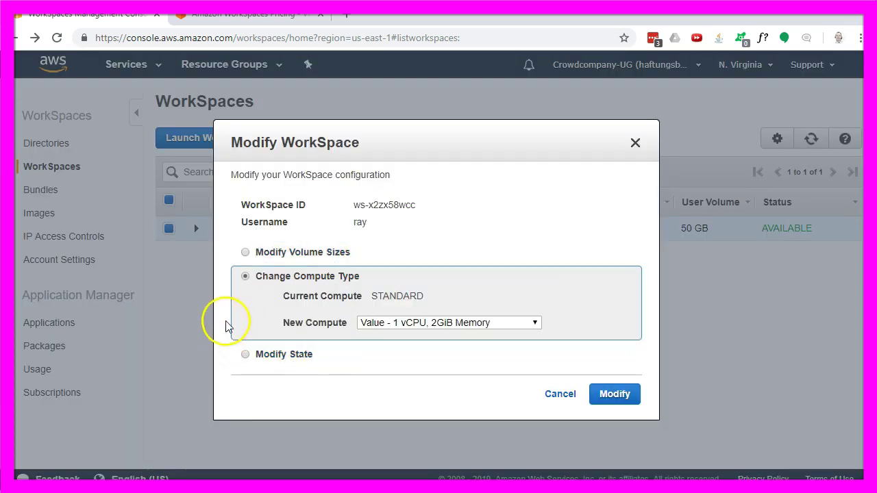
pyautogui.click(524, 322)
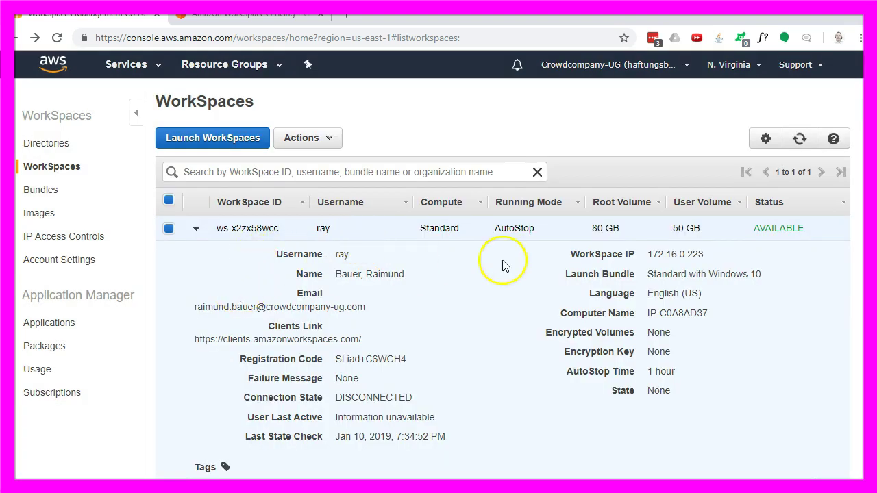
# Scroll through the WorkSpace details, then open Actions > Modify Running Mode Properties.
pyautogui.moveTo(331, 254); pyautogui.dragTo(391, 251)
pyautogui.scroll(-1, 377, 303)
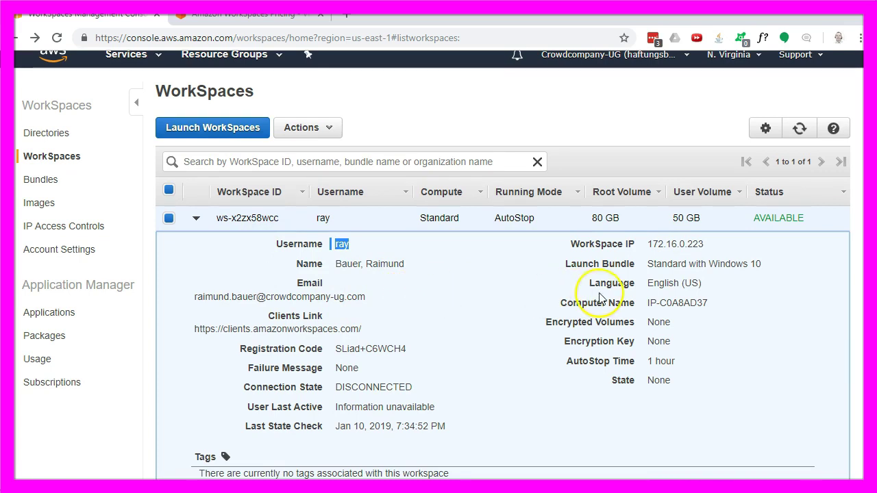
pyautogui.scroll(-1, 548, 287)
pyautogui.click(464, 319)
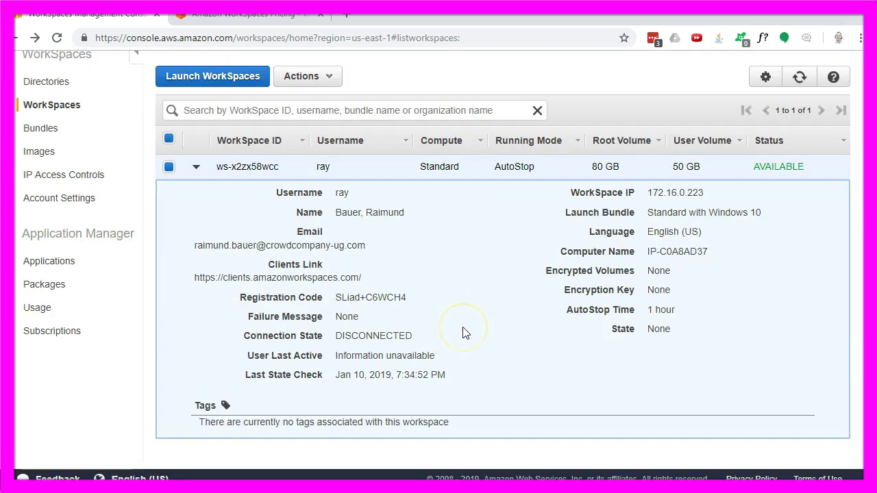
pyautogui.scroll(1, 463, 333)
pyautogui.click(307, 94)
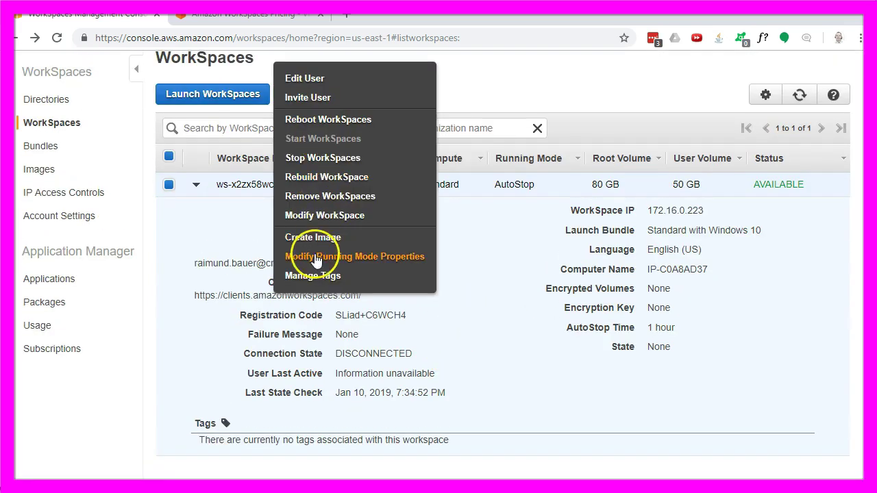
pyautogui.click(377, 260)
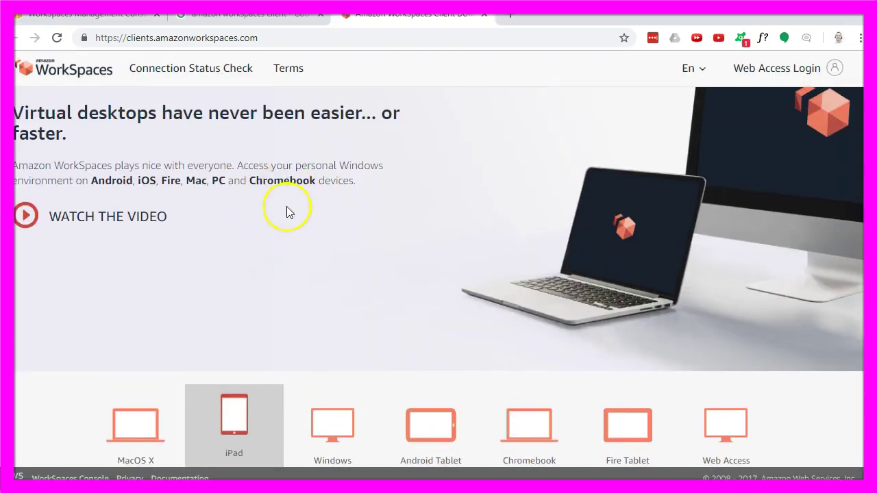
# Download the Windows WorkSpaces client installer.
pyautogui.scroll(-1, 288, 212)
pyautogui.moveTo(346, 410)
pyautogui.click(342, 440)
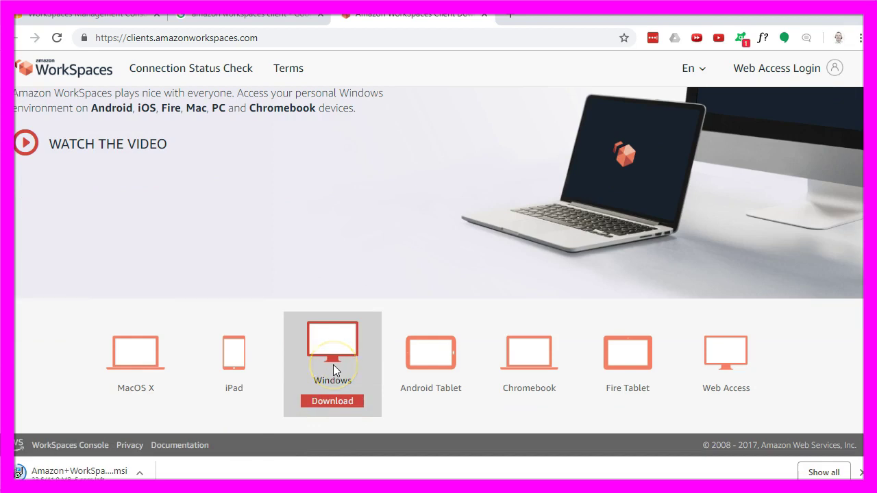
# Run the installer, continuing through Installation Scope and the default Destination Folder.
pyautogui.moveTo(104, 377)
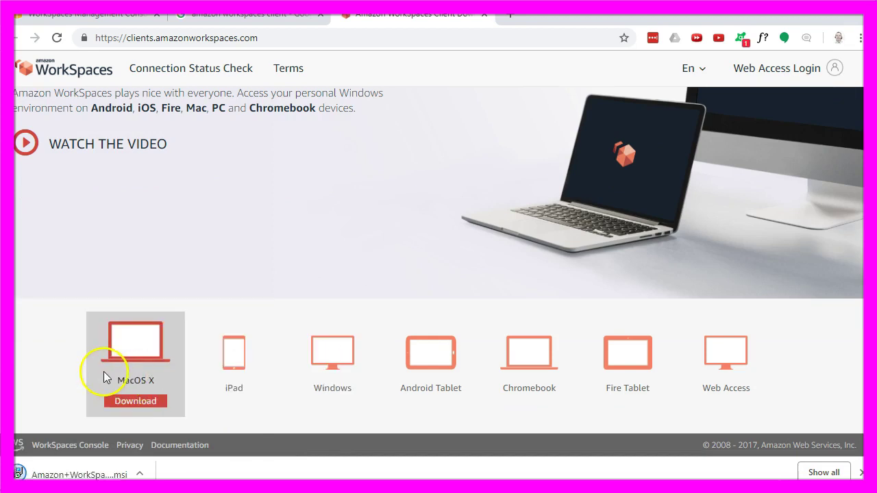
pyautogui.moveTo(715, 362)
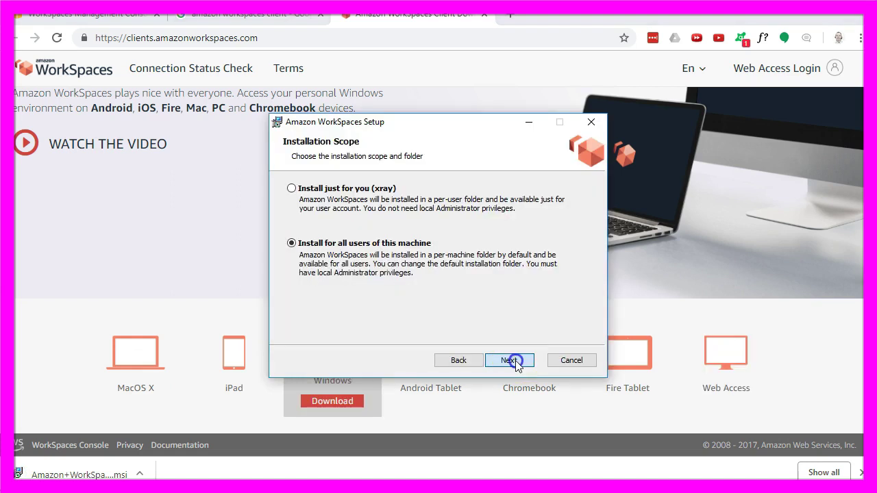
pyautogui.click(511, 360)
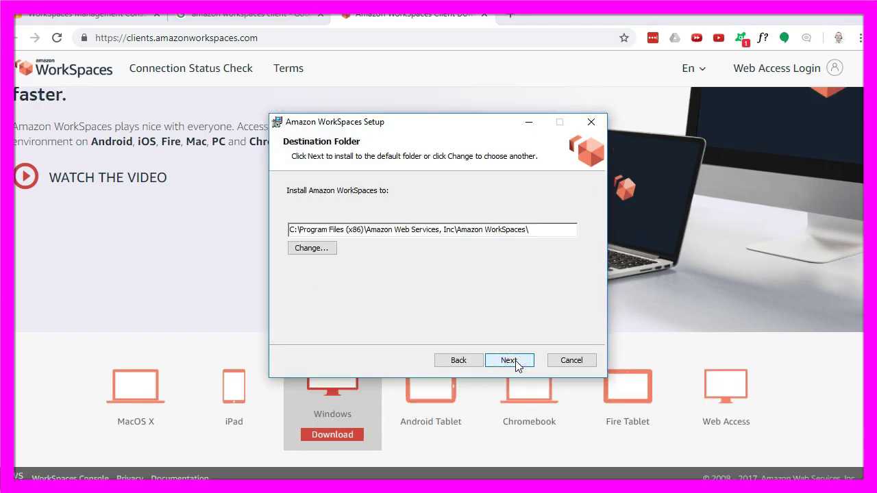
pyautogui.click(510, 360)
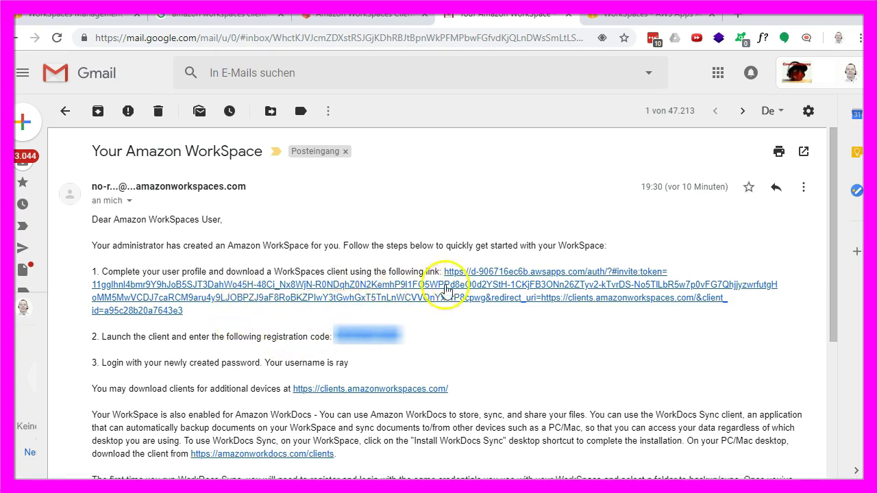
# Open the invitation link, then set and confirm a new password to update the WorkSpaces user profile.
pyautogui.click(482, 277)
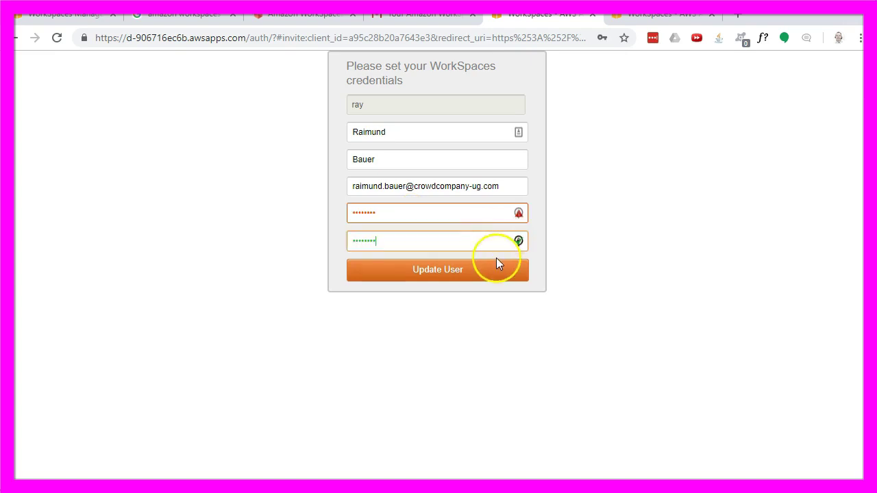
pyautogui.click(455, 271)
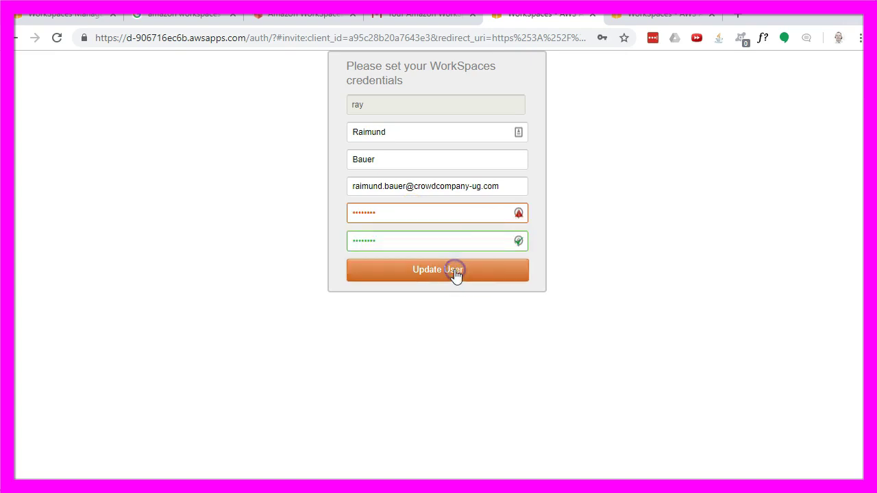
pyautogui.moveTo(517, 229)
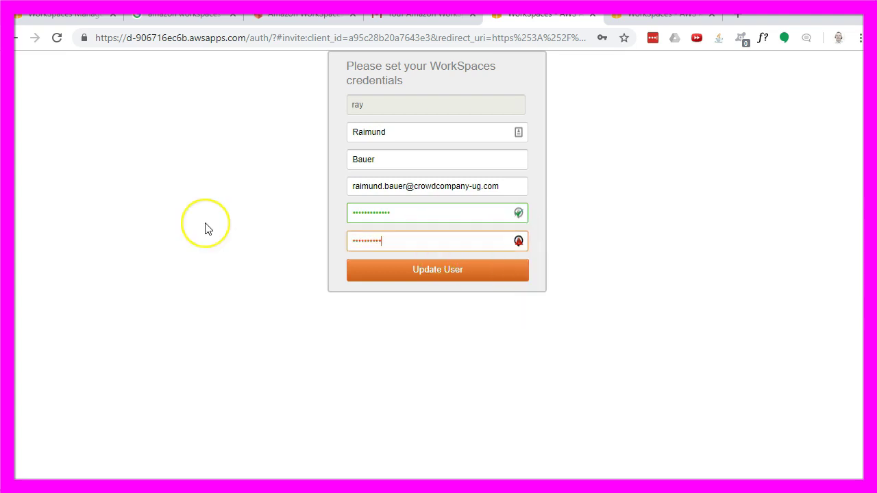
pyautogui.click(454, 271)
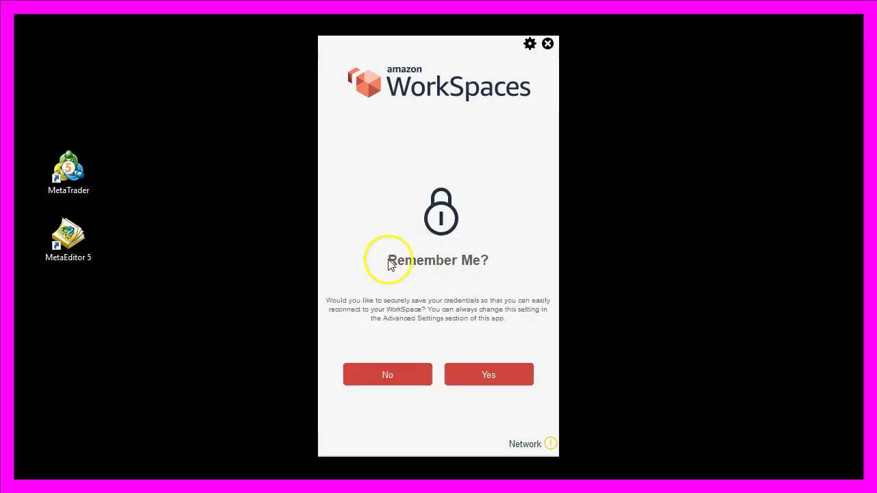
# Remember the login, view the cloud desktop's system information, and launch Firefox.
pyautogui.click(481, 372)
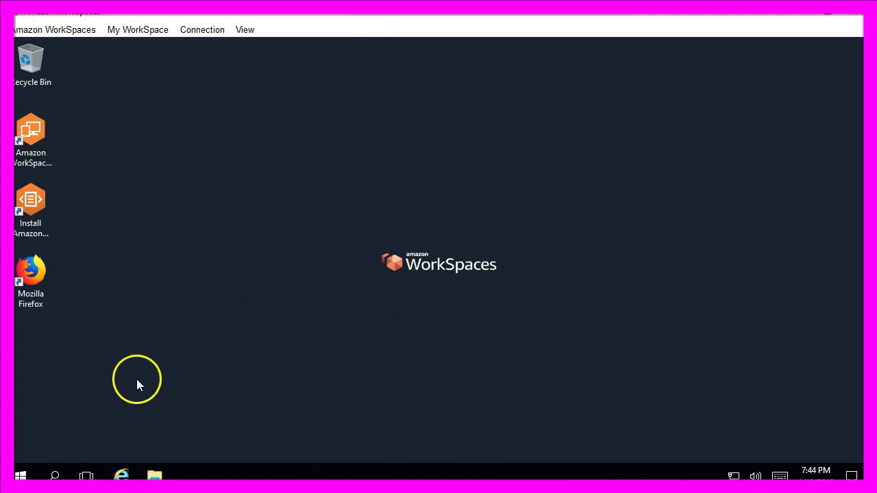
pyautogui.click(21, 476)
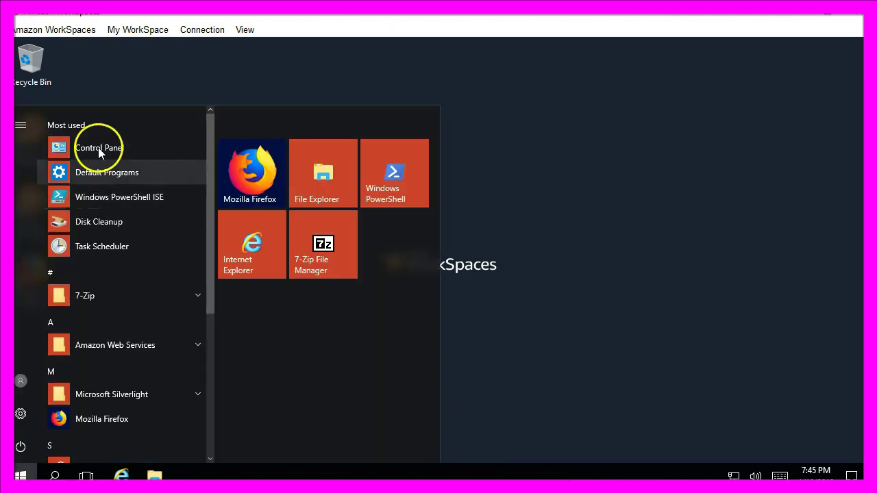
pyautogui.click(100, 149)
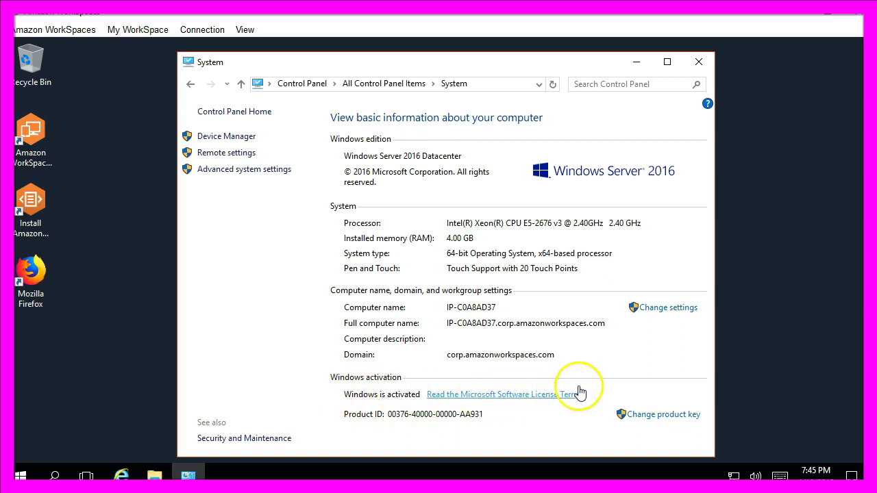
pyautogui.click(31, 276)
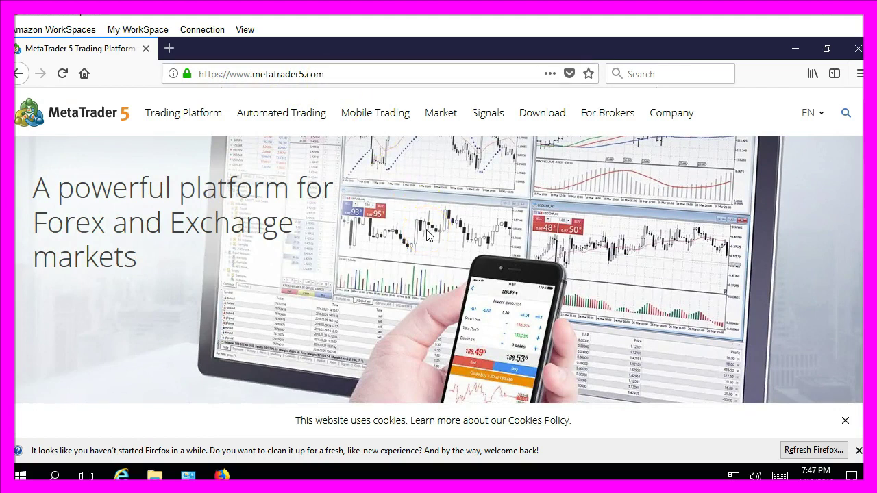
# Download the MetaTrader 5 Windows installer and save mt5setup.exe.
pyautogui.scroll(-1, 427, 235)
pyautogui.scroll(-5, 426, 234)
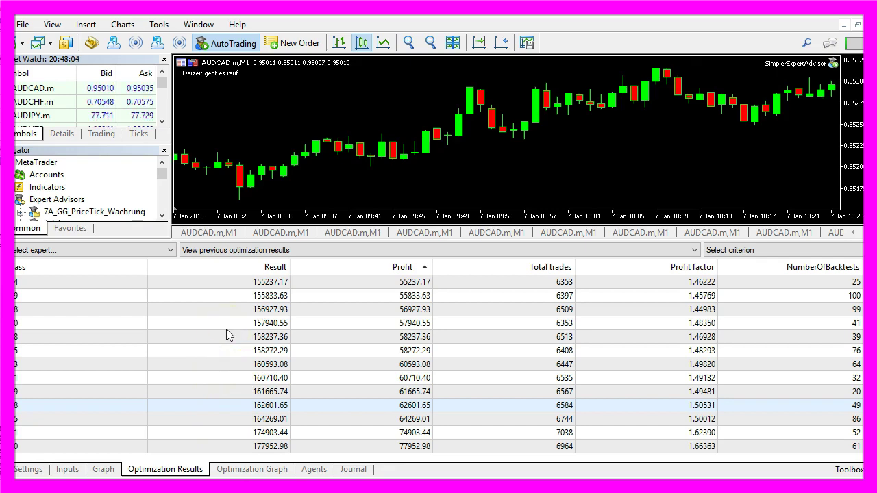
pyautogui.click(57, 309)
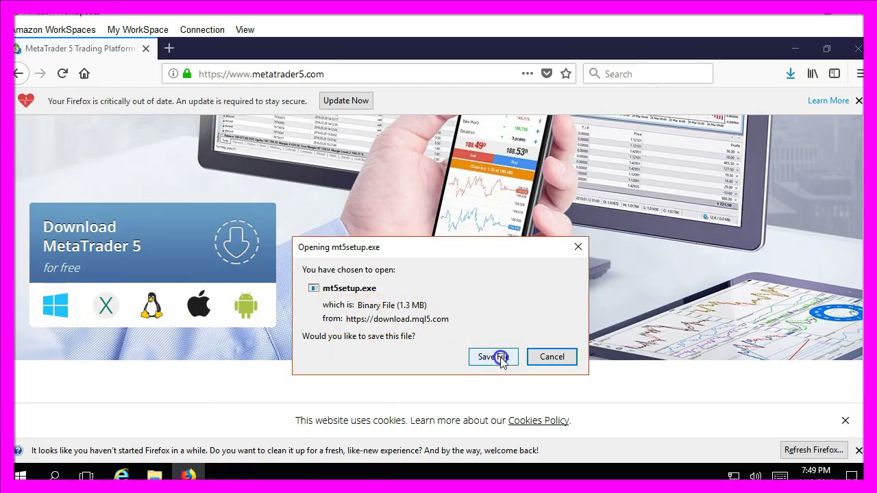
pyautogui.click(501, 357)
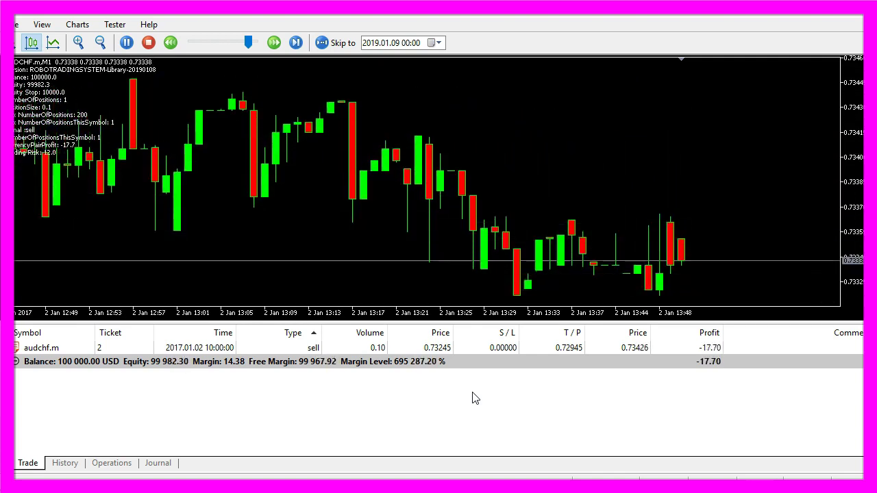
pyautogui.click(464, 402)
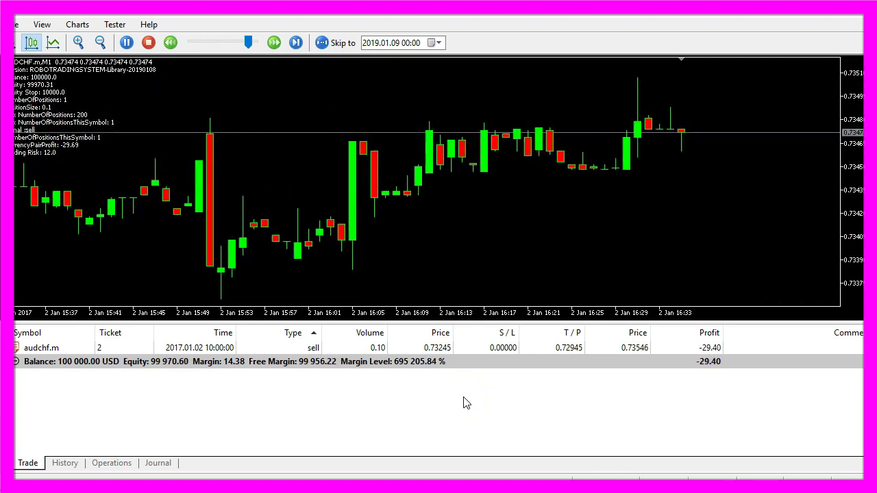